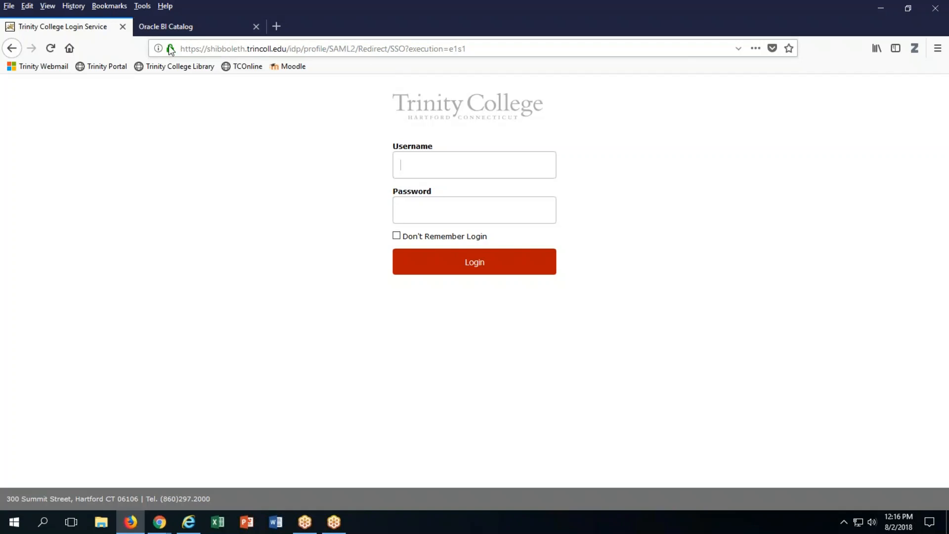
Step: In a new browser tab, go to the Alma SAML Login Redirection address by typing ctw-
click(281, 24)
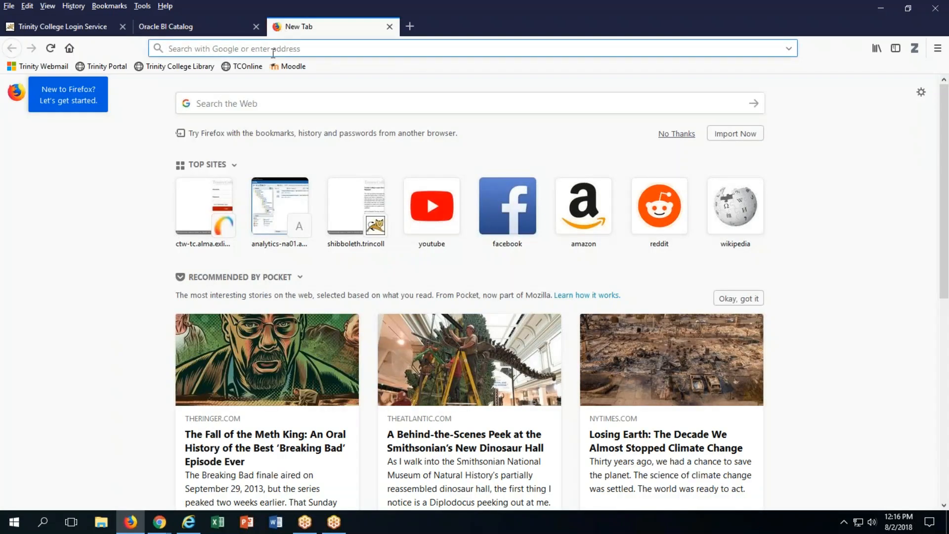
text(ctw-)
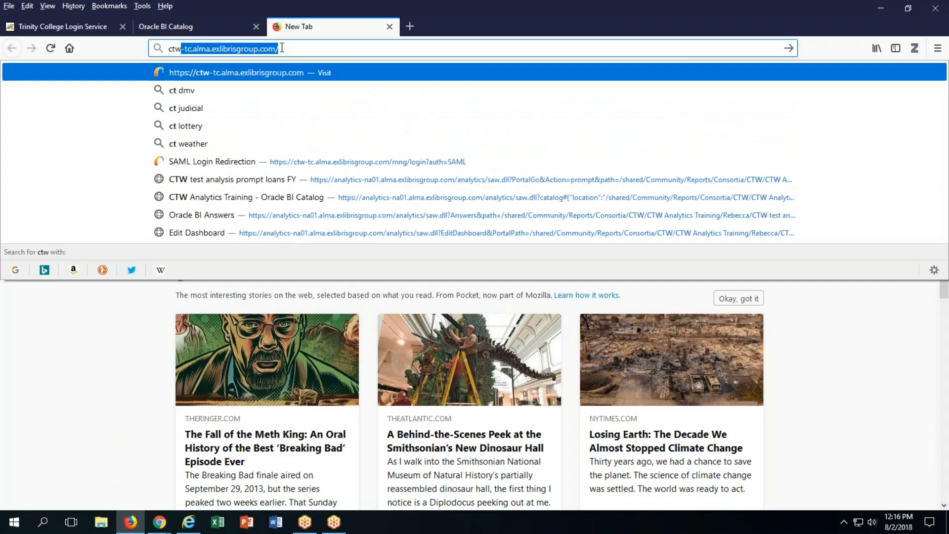
text(cc)
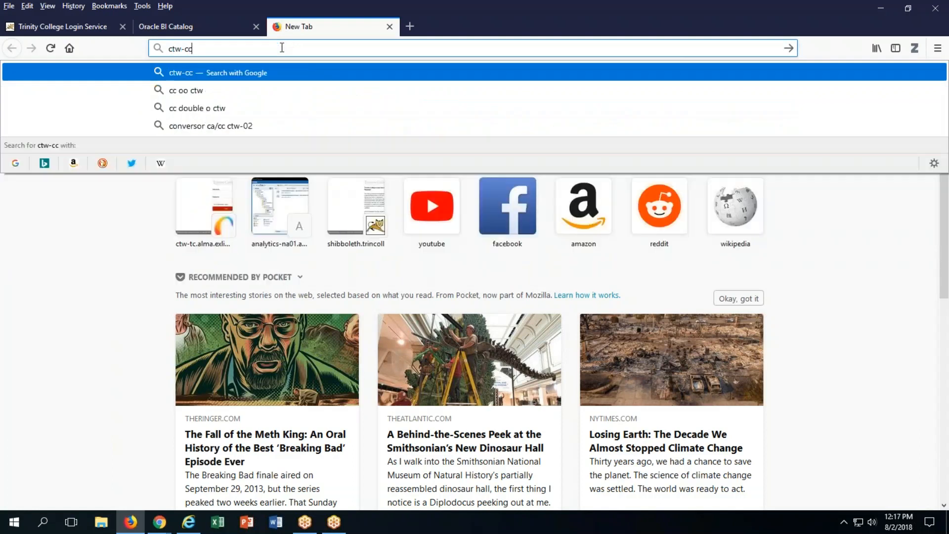
key(BackSpace)
key(BackSpace)
key(BackSpace)
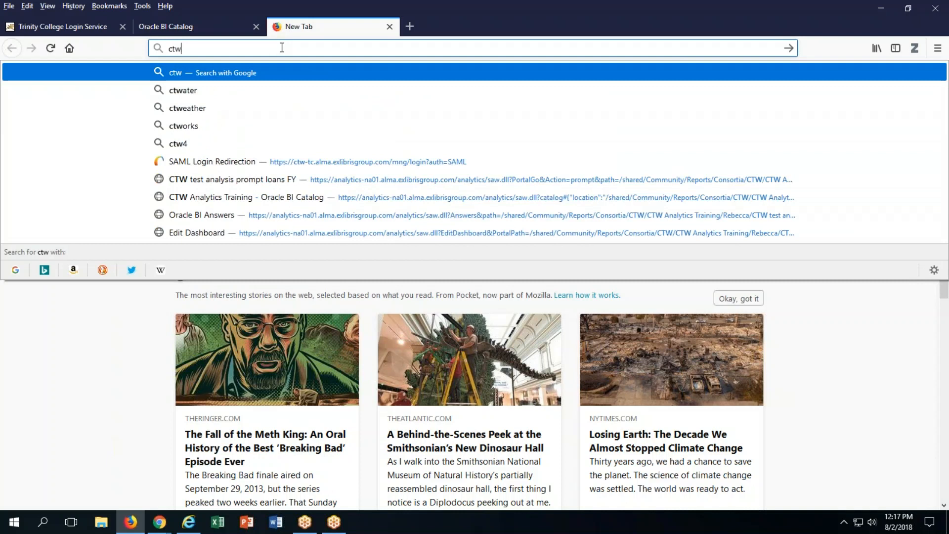
text(-tc.alma.exlibrisgroup.com/)
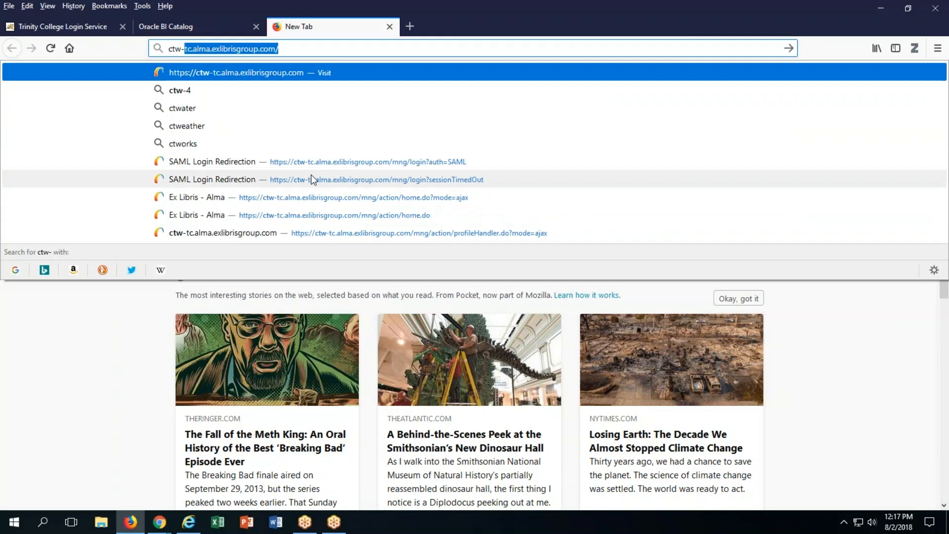
click(317, 162)
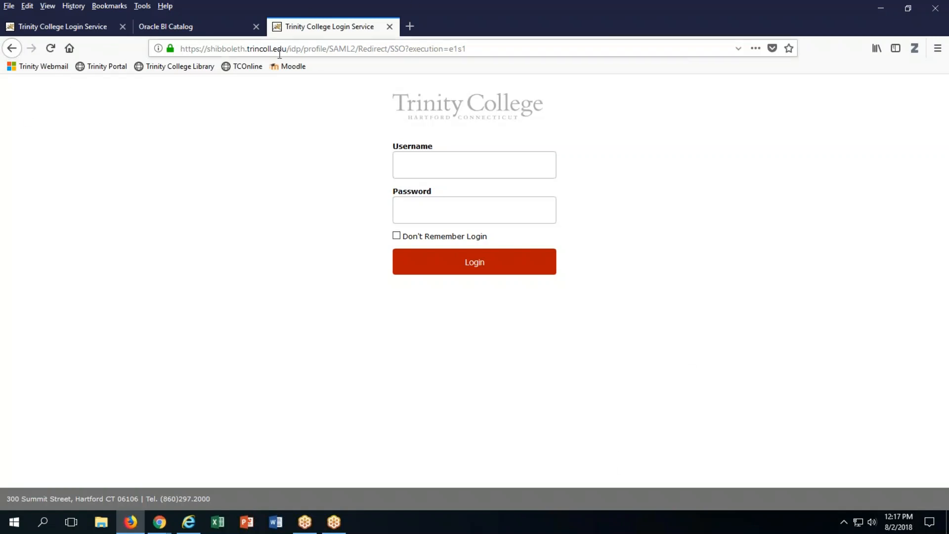
Step: Replace the tab's address with the Alma 'ctw' address and load it
click(182, 49)
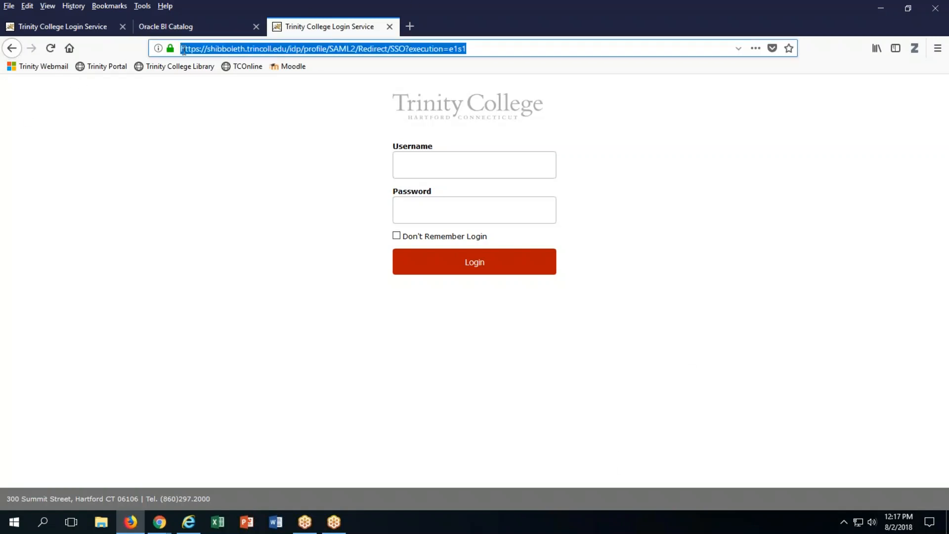
text(ctw-tc.alma.exlibrisgroup.com/)
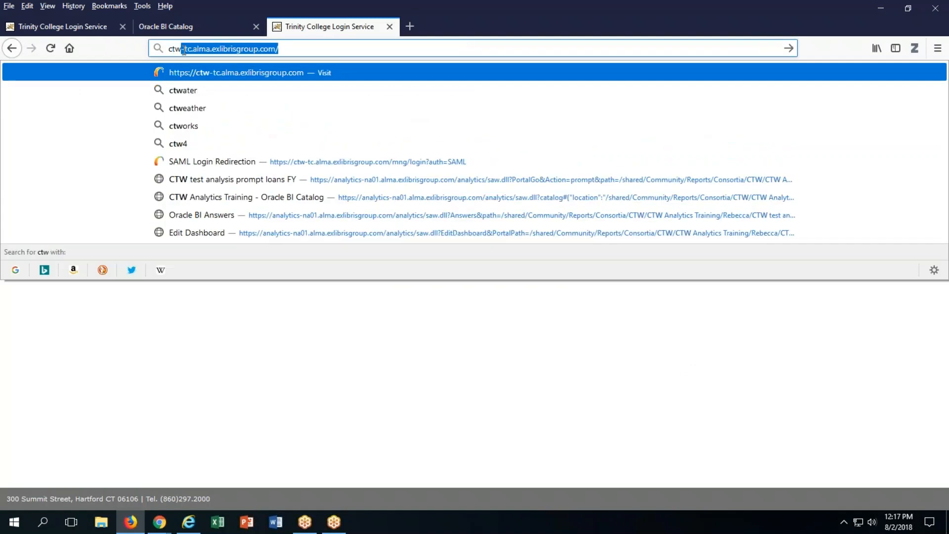
key(Return)
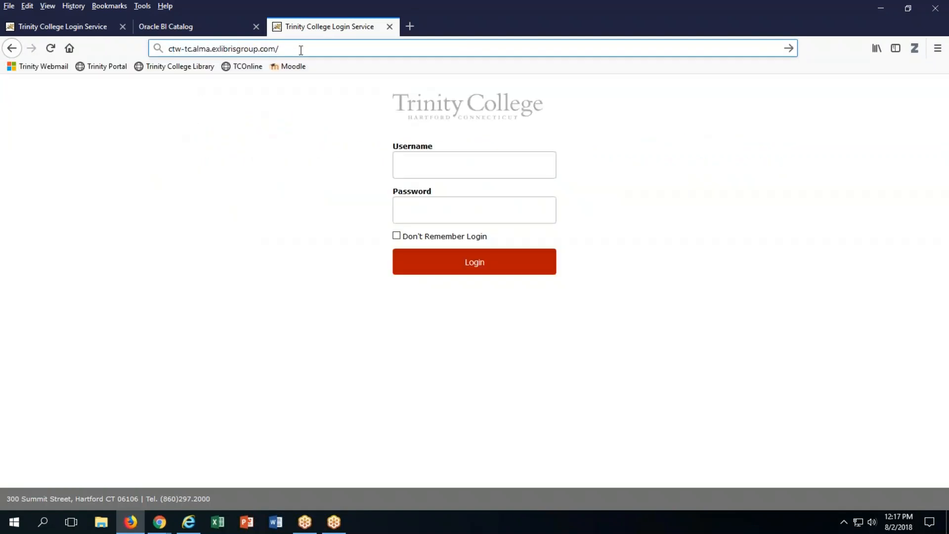
Step: Sign in to the Trinity College Login Service with the staff username and password
click(474, 166)
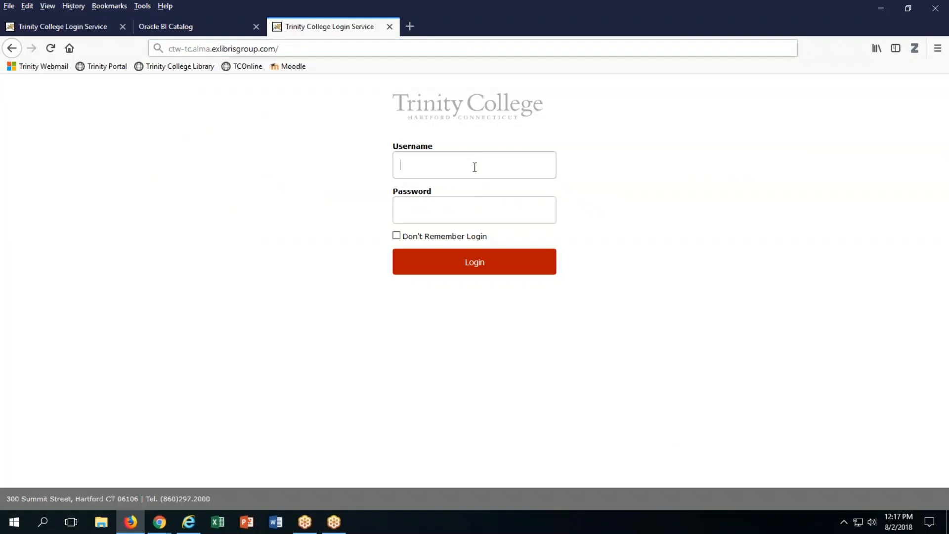
text(tfalkows)
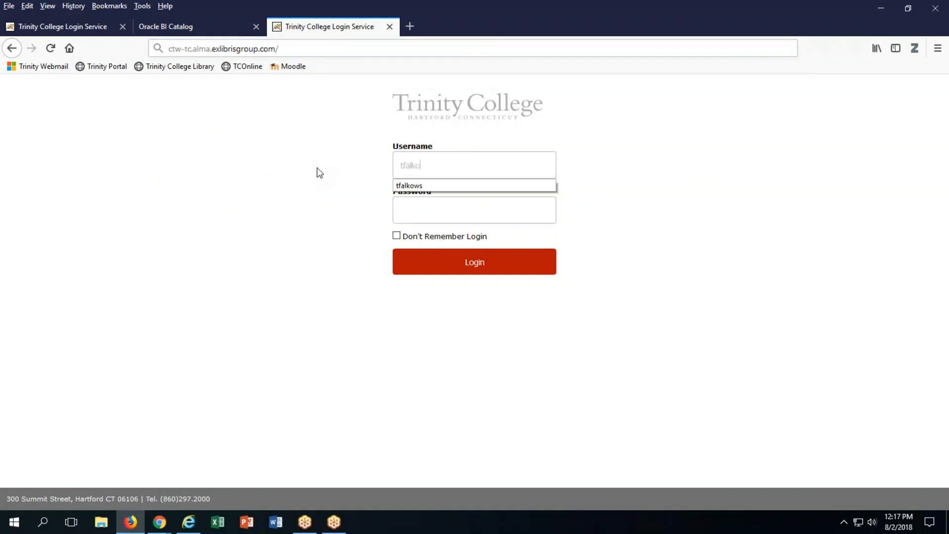
key(Tab)
text(••••••••••)
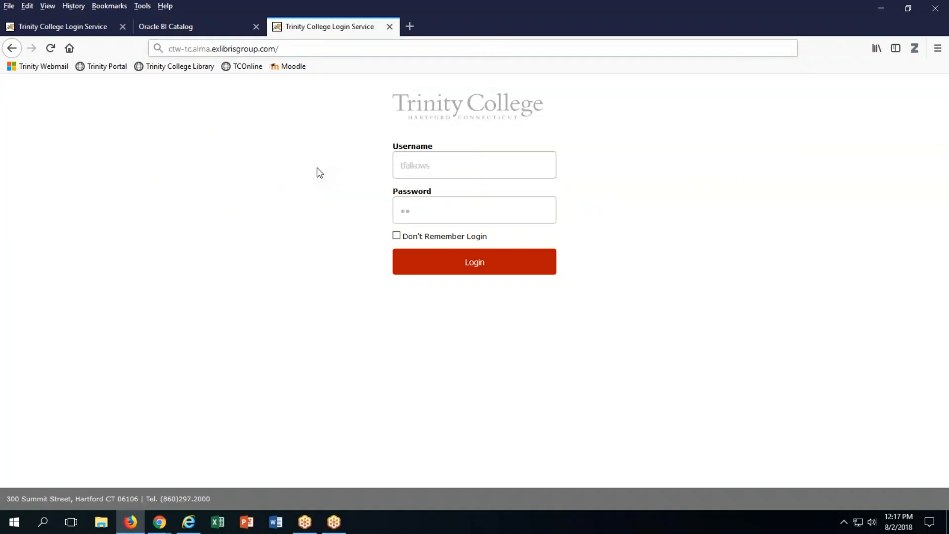
text(••••)
key(Return)
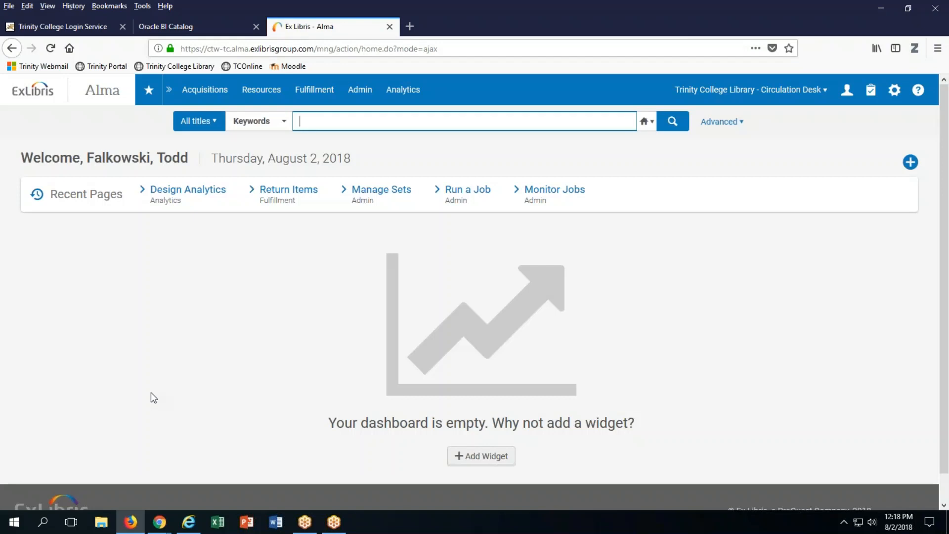
Step: From Analytics, open the Analytics Objects List and add a new analytics object
click(412, 92)
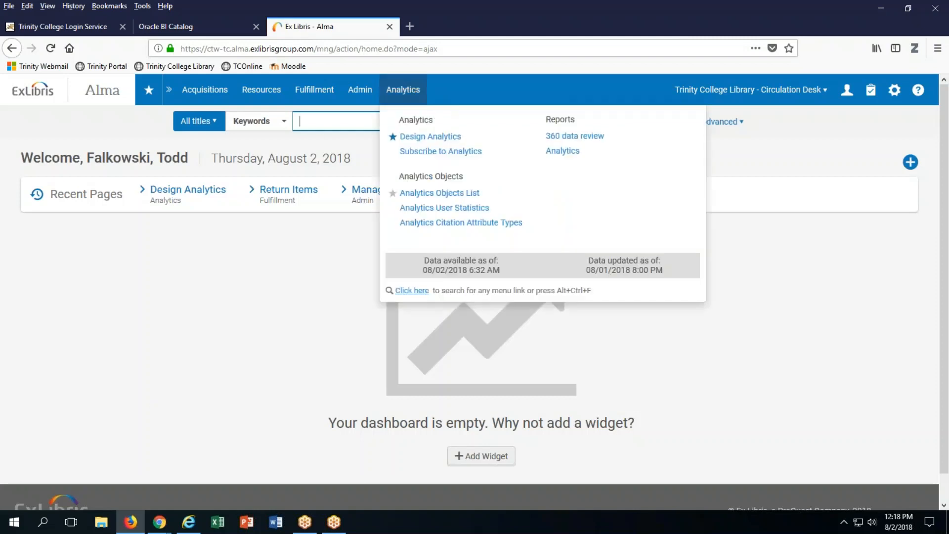
click(436, 194)
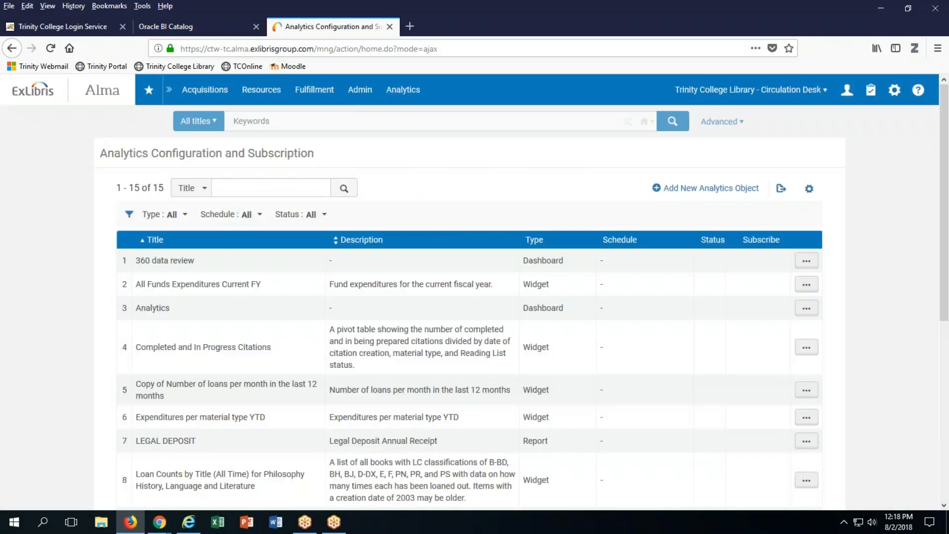
click(656, 191)
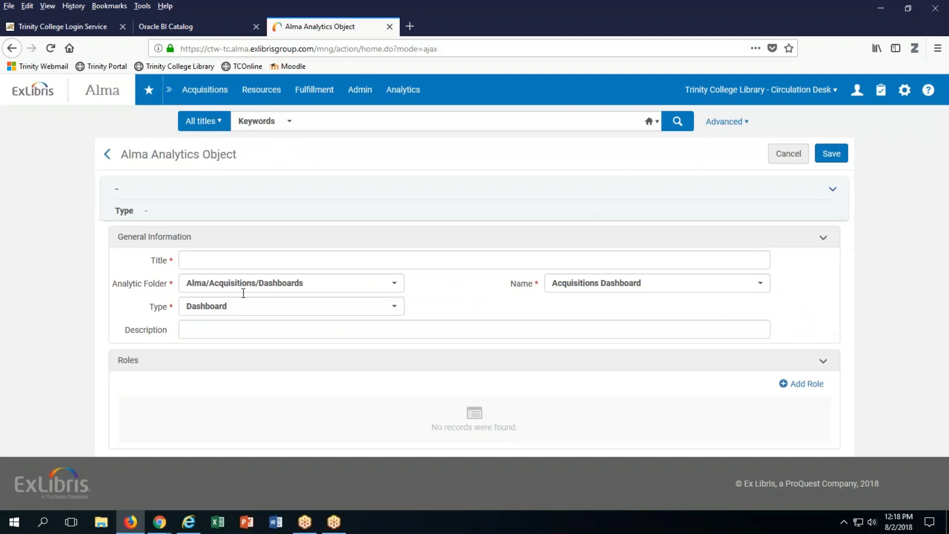
Step: Set folder CTW Consortium: Trinity College/Reports, name CTW Trinity - CIRC Patron Fines and Fees, title 'patron fines + fees'
click(390, 286)
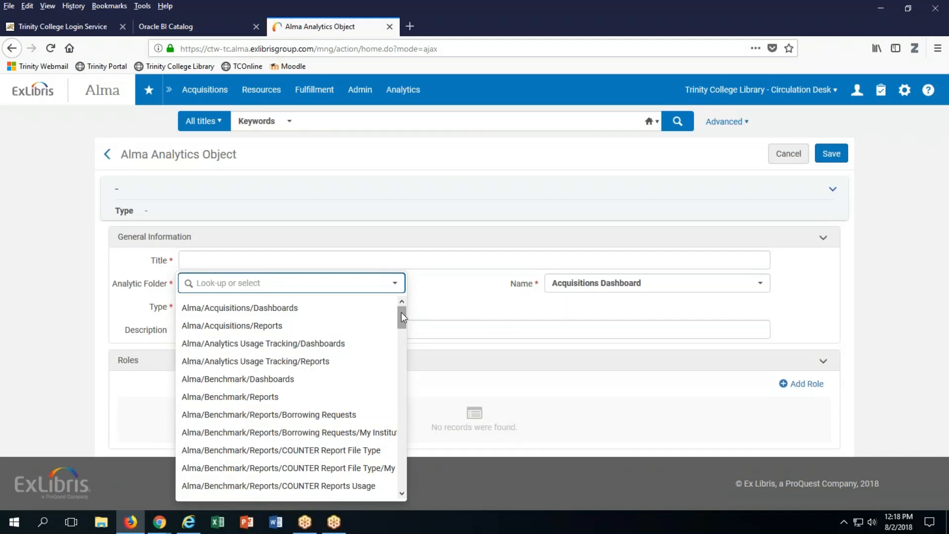
drag(401, 314, 419, 480)
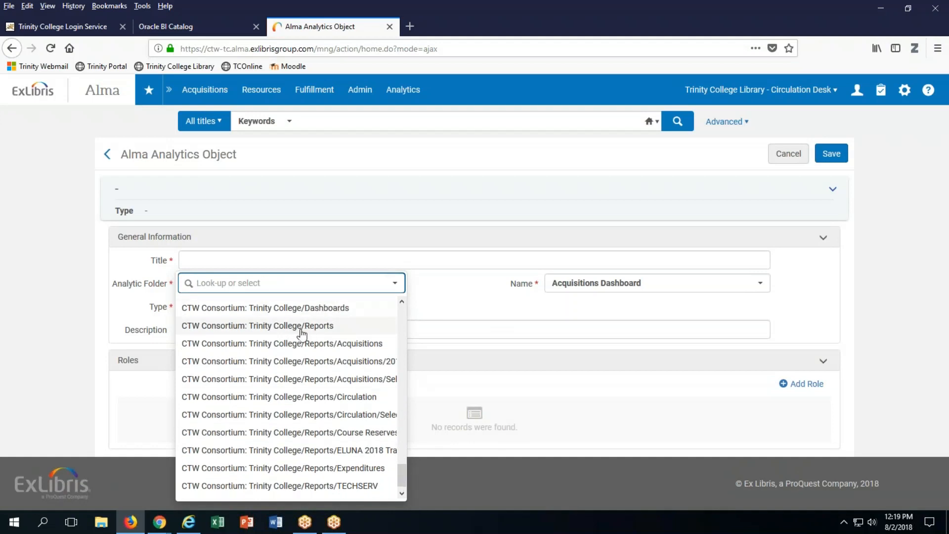
click(300, 327)
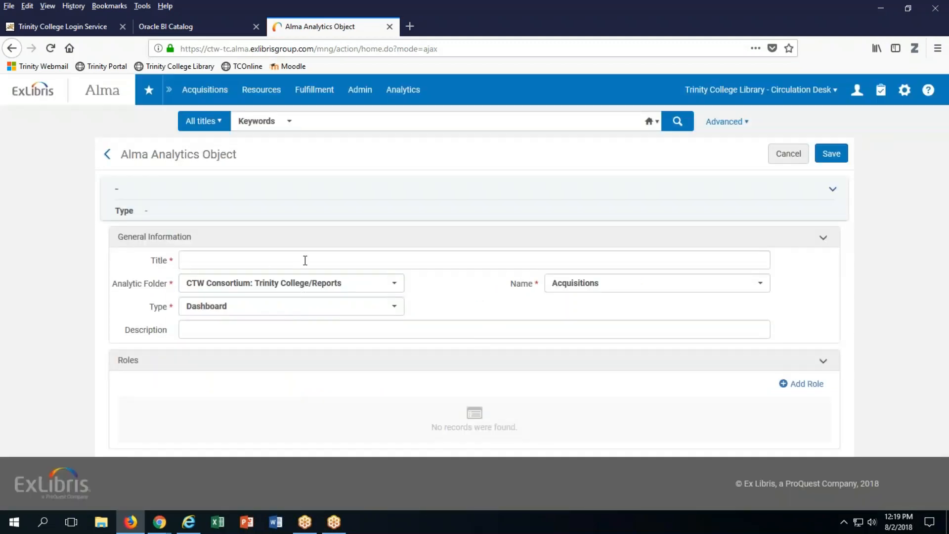
click(579, 287)
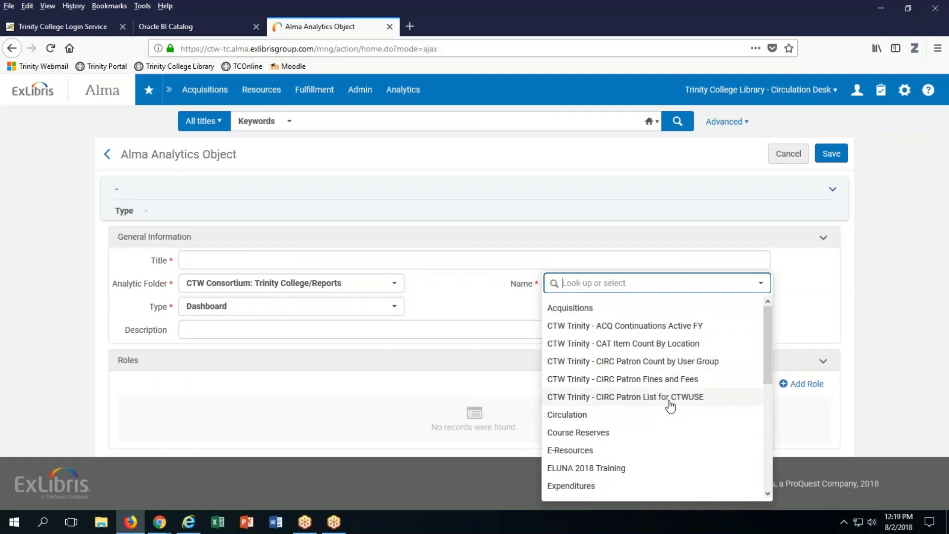
click(637, 380)
click(383, 262)
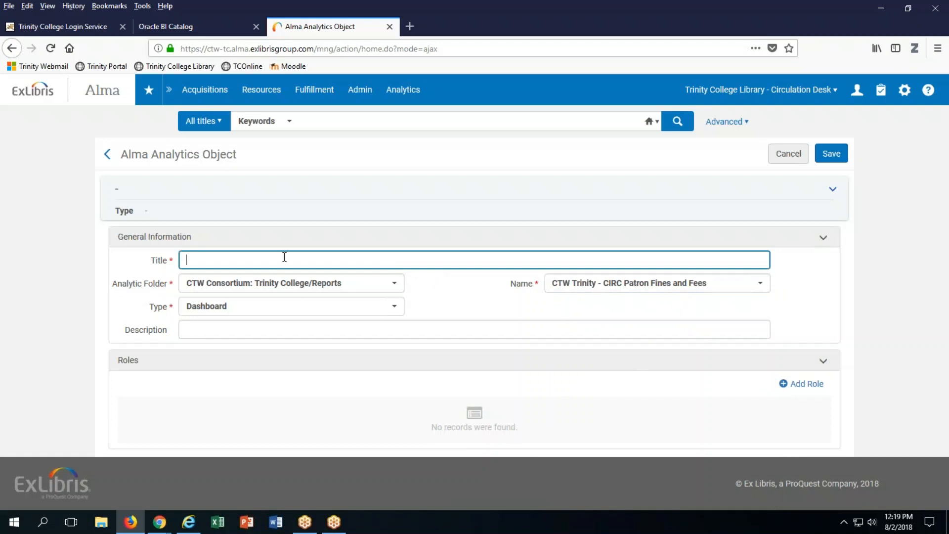
text(patron fines + fees)
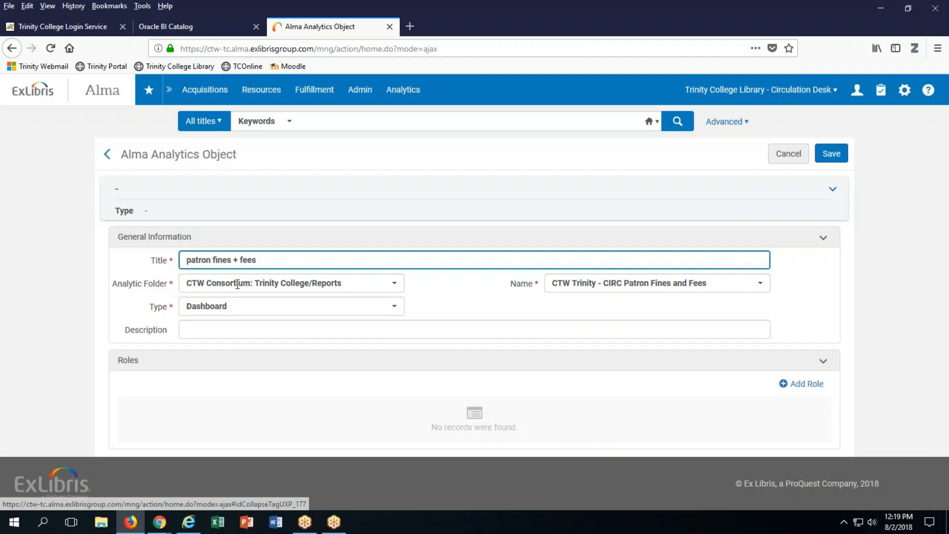
Step: Make the object a Scheduled Report in Excel format, running every day at 07:00
click(235, 306)
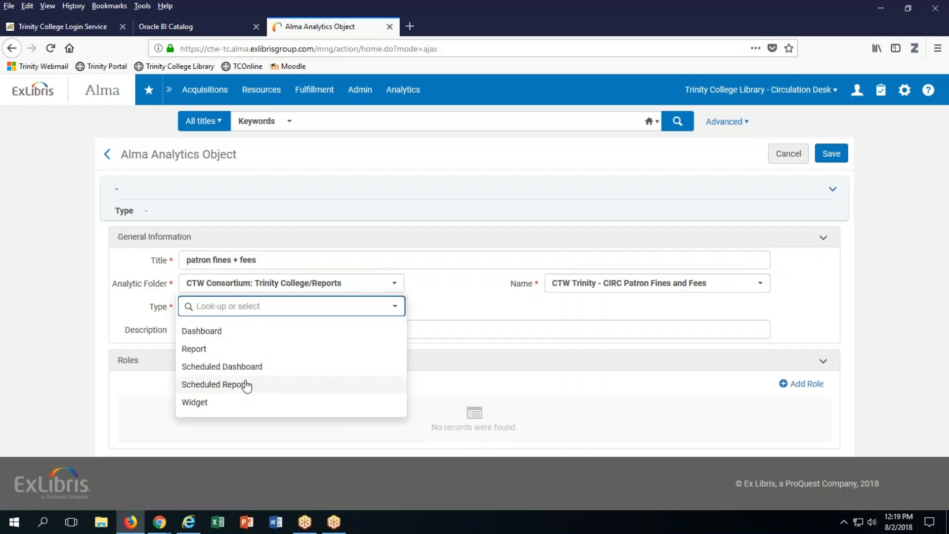
click(225, 388)
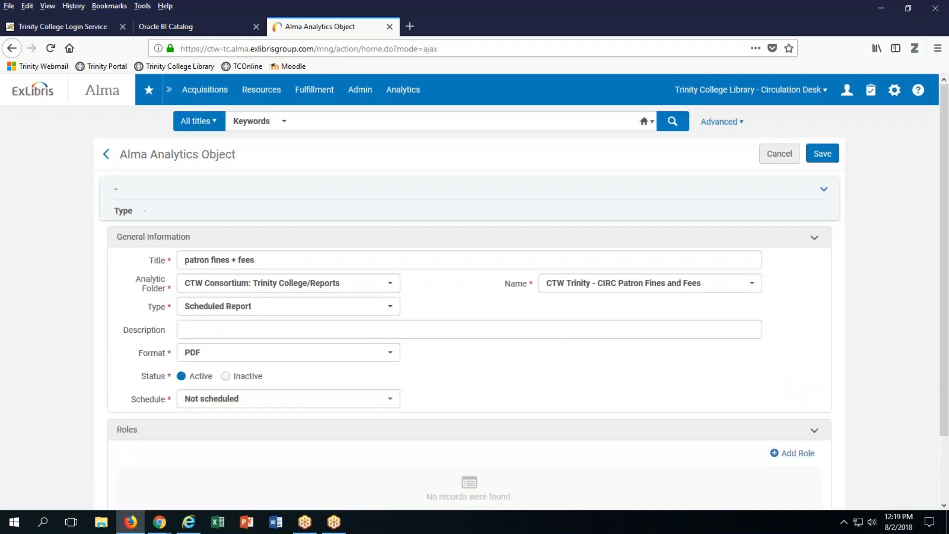
click(391, 355)
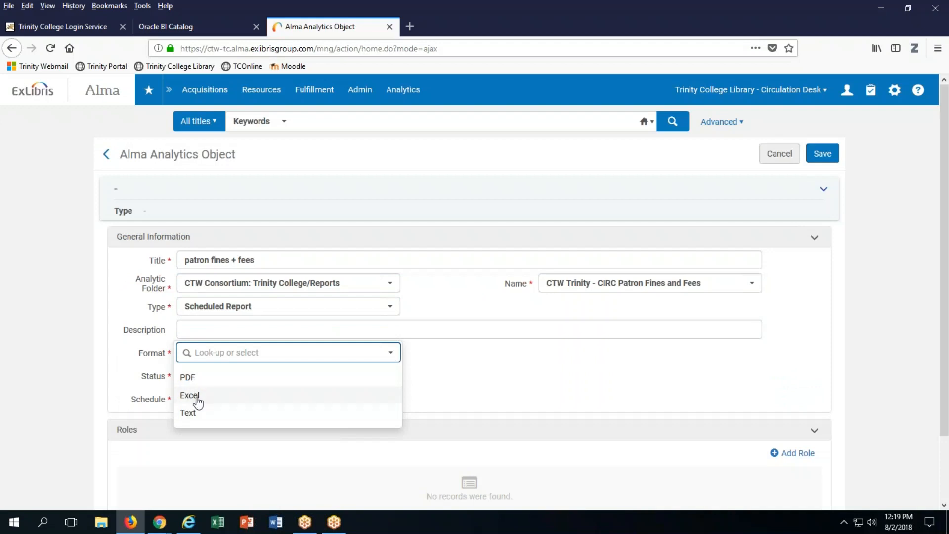
click(189, 396)
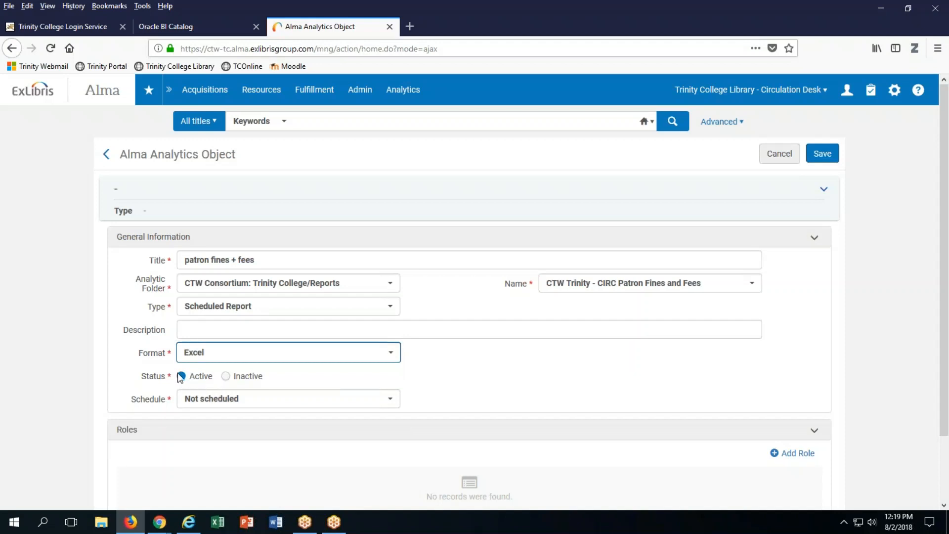
click(391, 400)
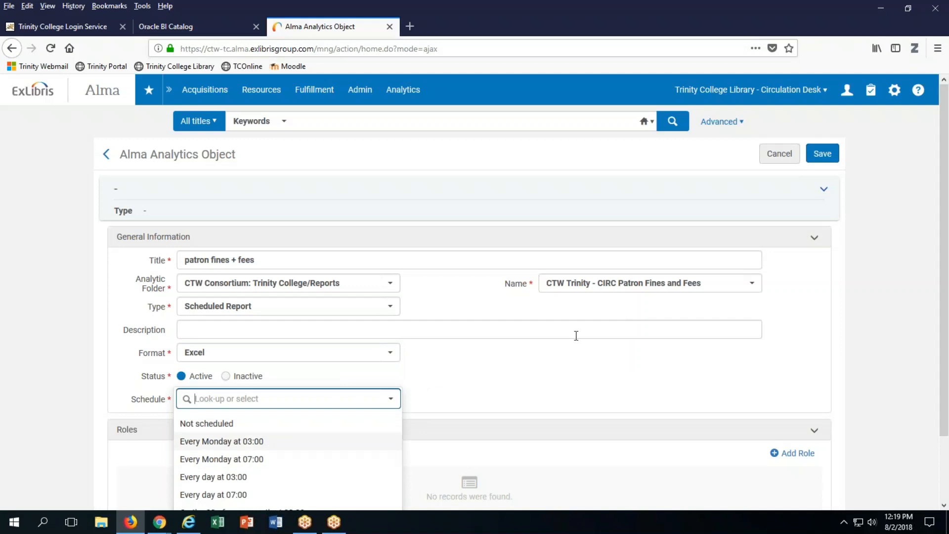
scroll(942, 212, down, 3)
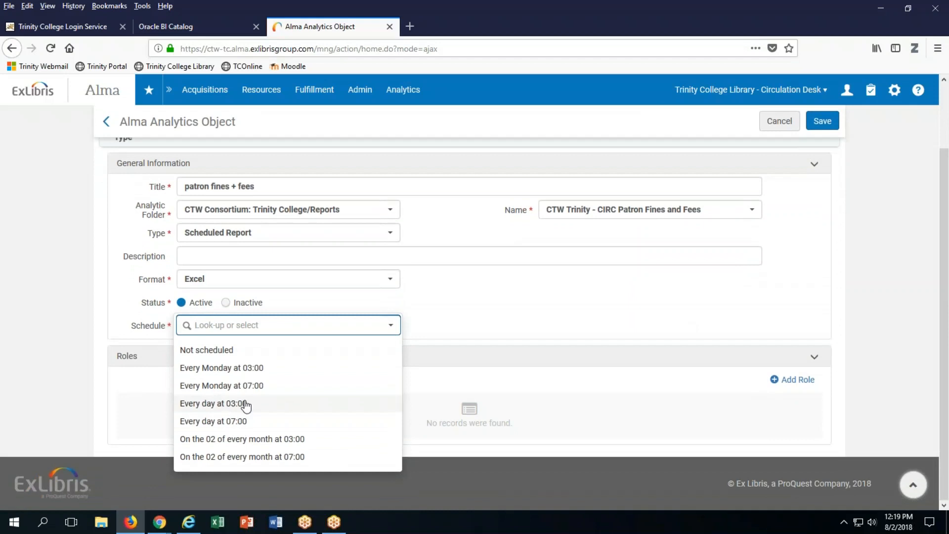
click(206, 425)
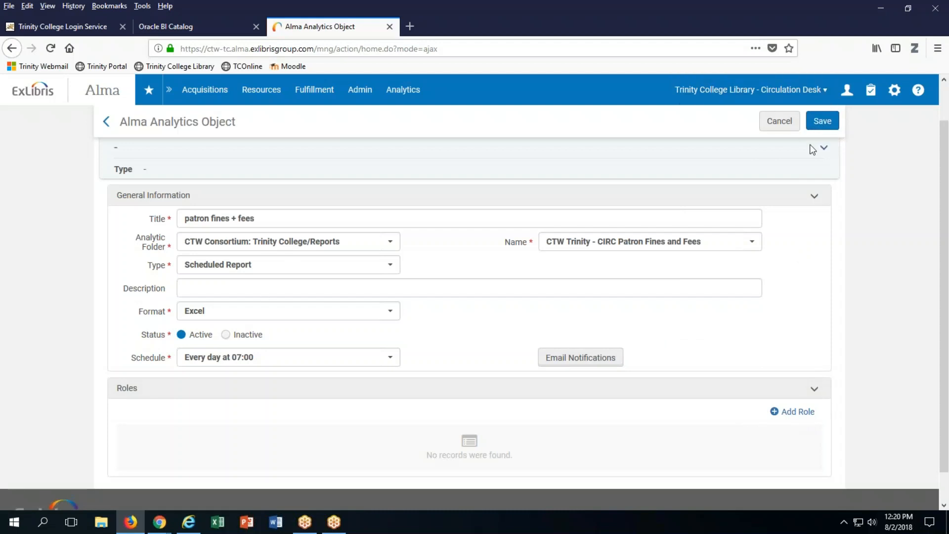
Step: After saving asks for a role, add the Fulfillment role Circulation Desk Operator to the report
click(823, 122)
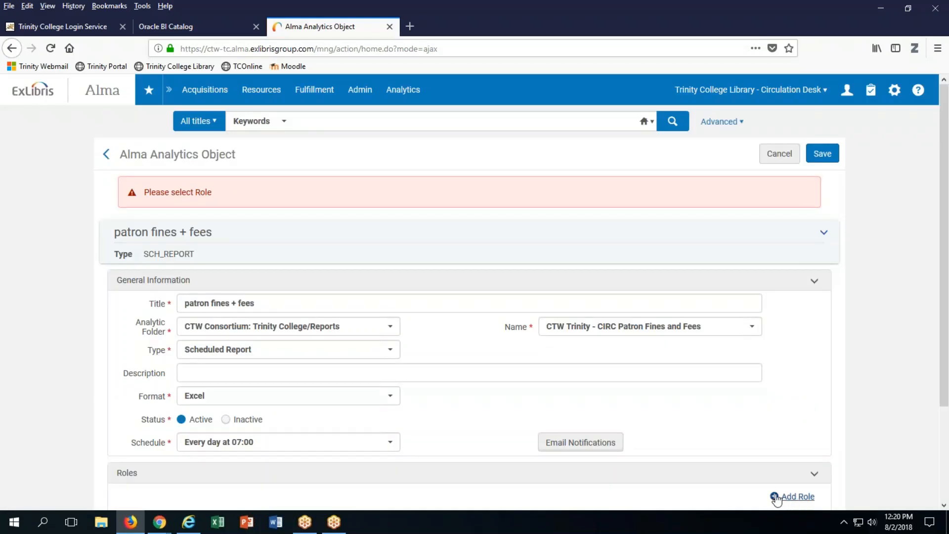
click(777, 498)
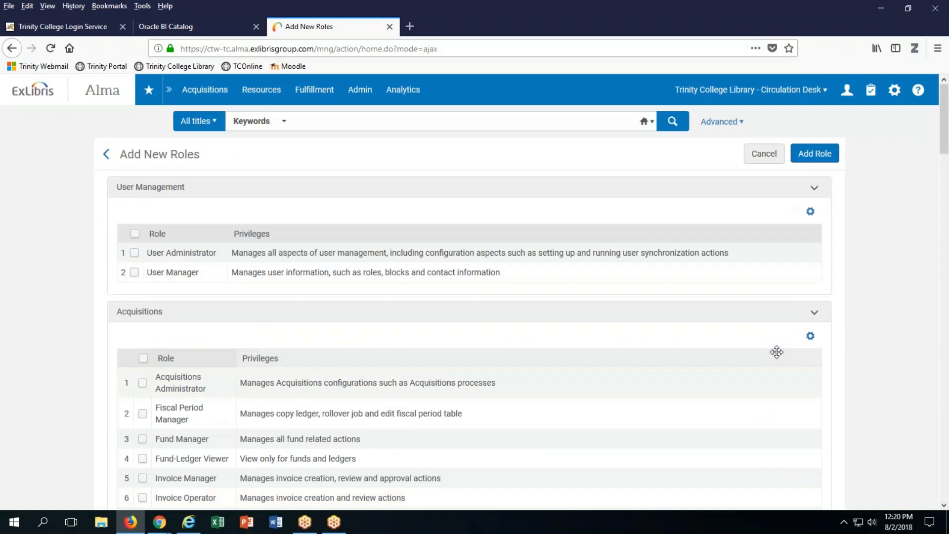
scroll(777, 352, down, 20)
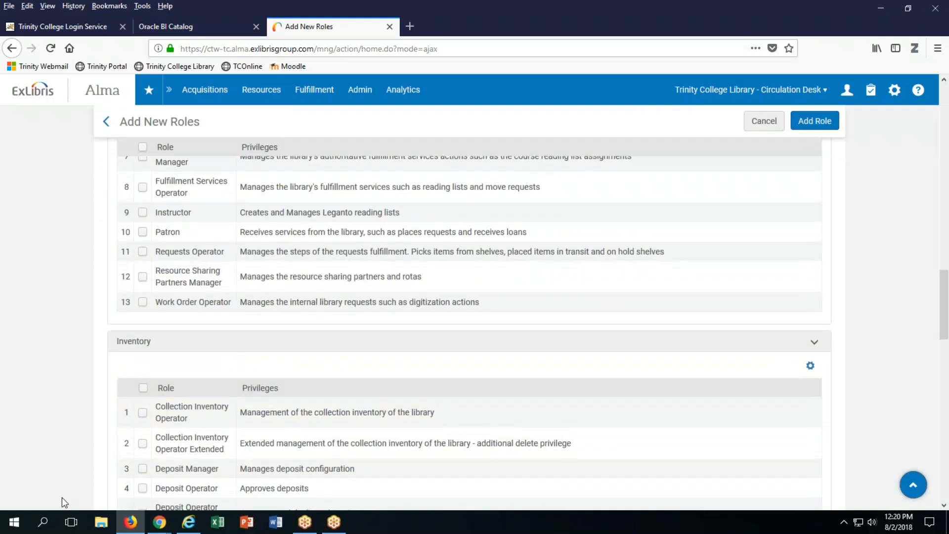
scroll(69, 498, up, 5)
scroll(76, 496, up, 5)
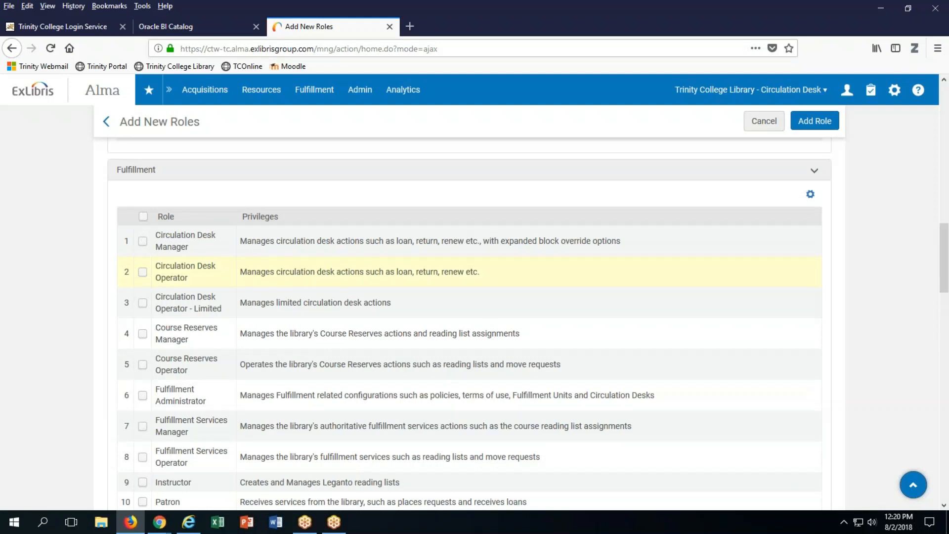
click(143, 271)
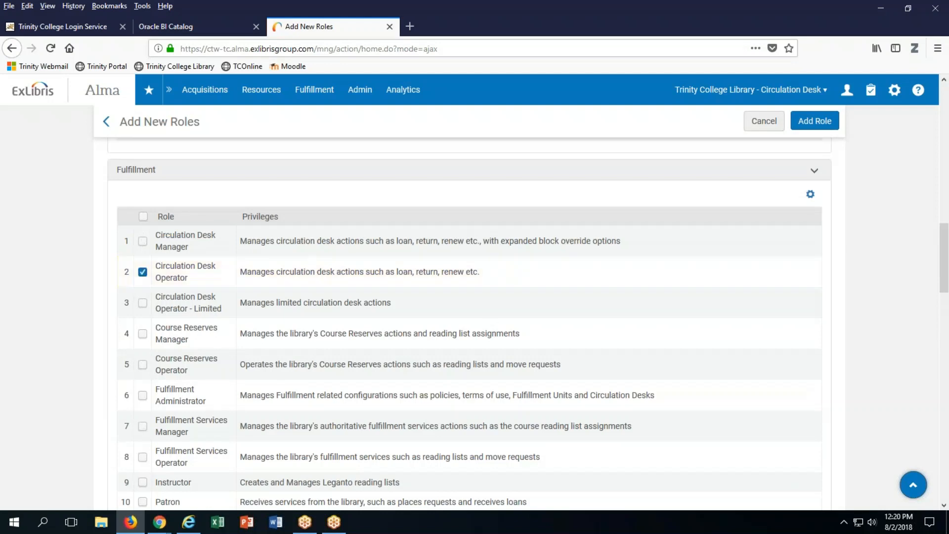
click(815, 121)
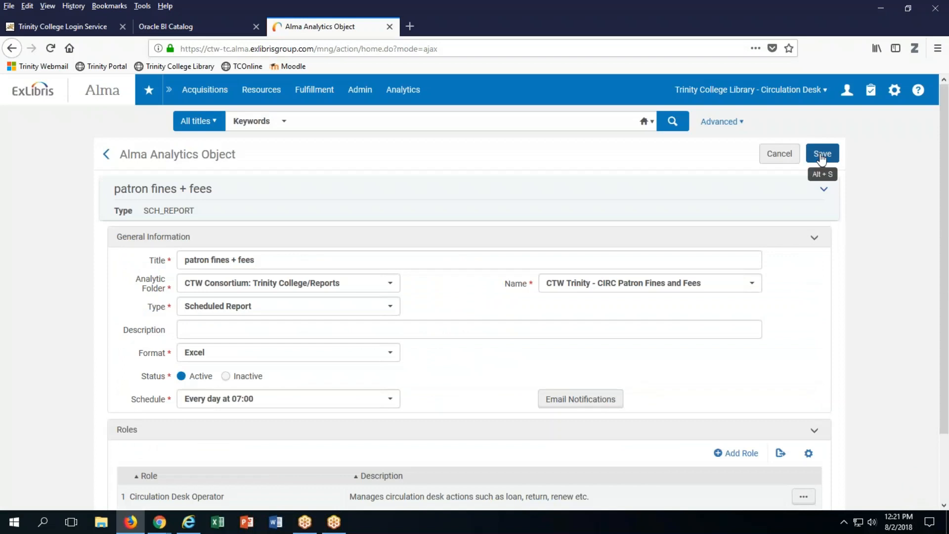
Step: Save the report and open the '...' actions for the patron fines + fees row
click(823, 155)
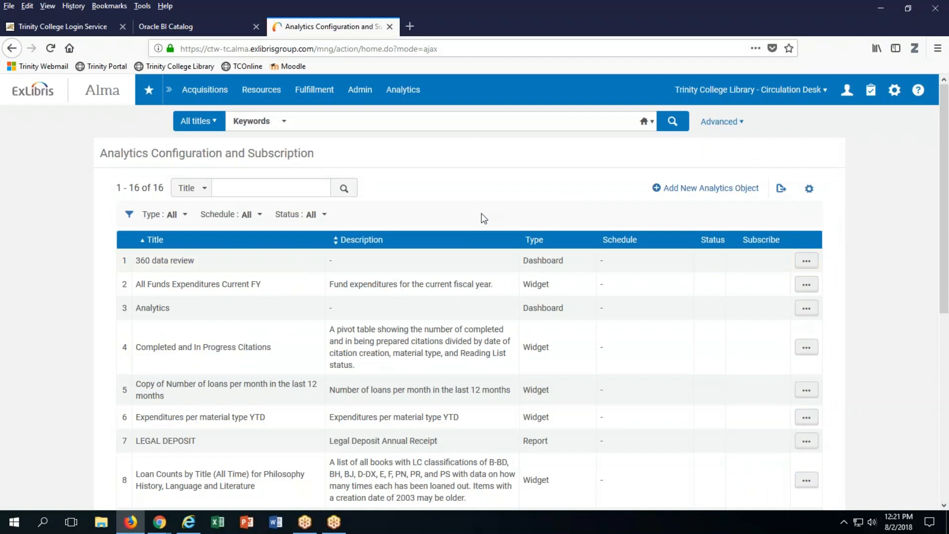
scroll(483, 218, down, 7)
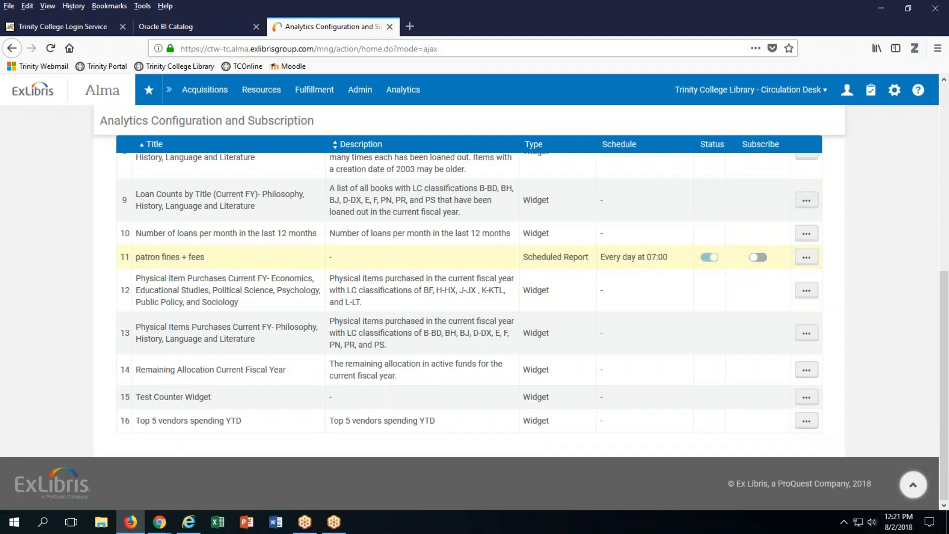
click(807, 258)
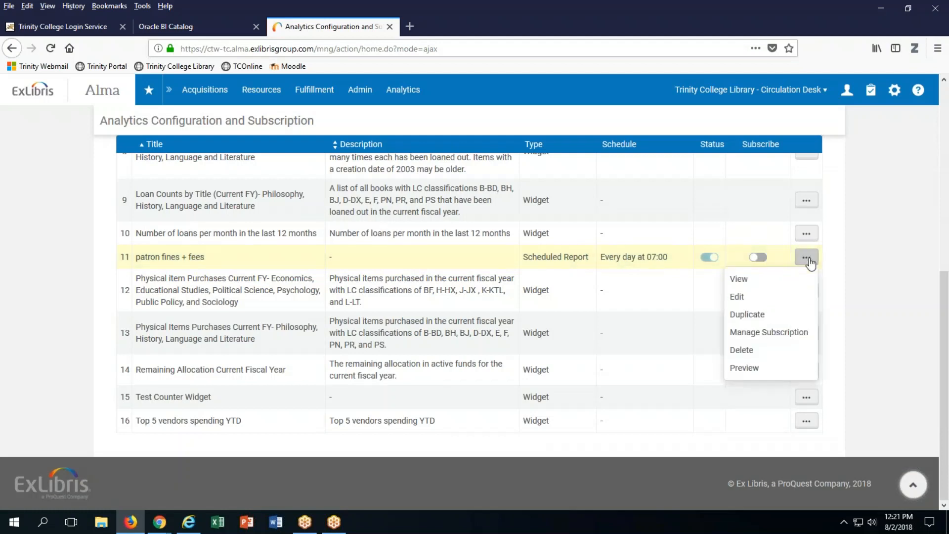
Step: Open Manage Subscription for patron fines + fees and add a new subscriber row
click(787, 333)
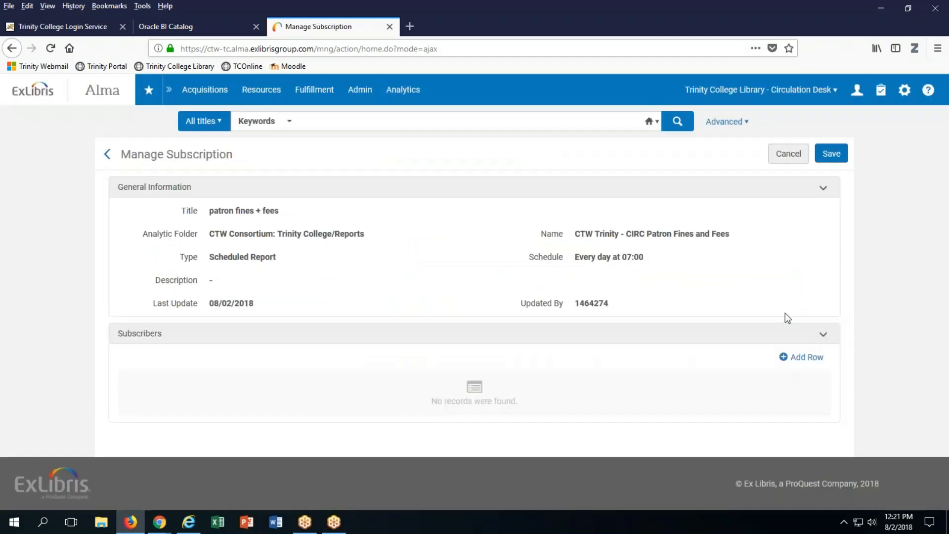
click(783, 359)
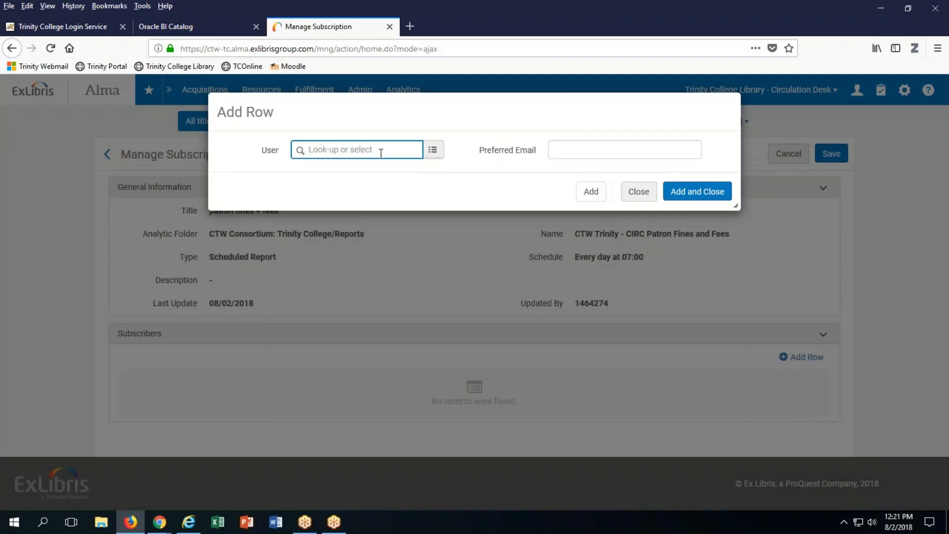
text(falk)
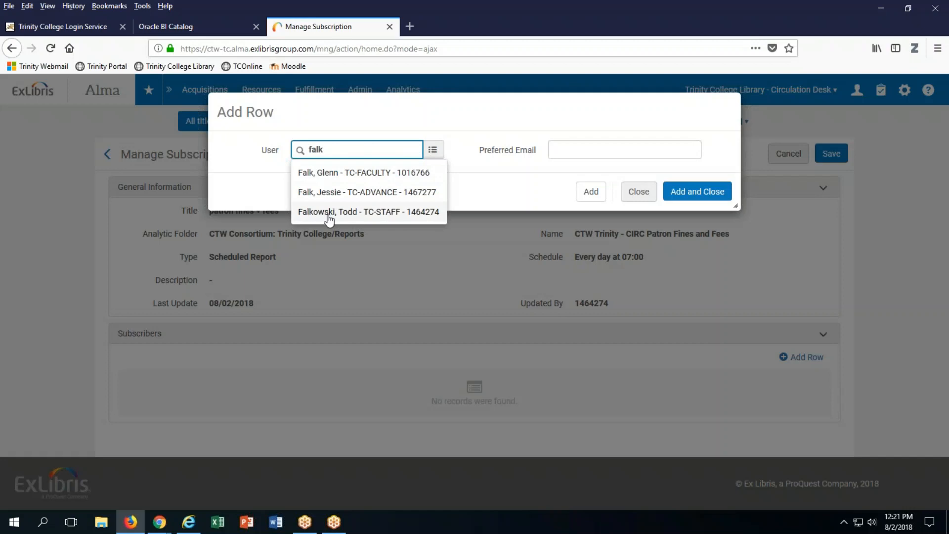
click(593, 193)
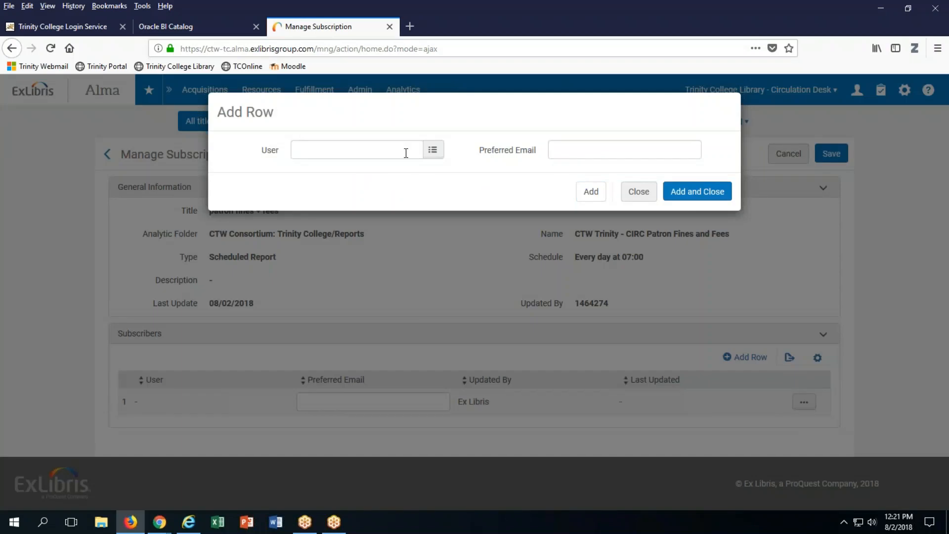
Step: Look up the staff user and add them as subscriber, then return to the objects list
click(381, 158)
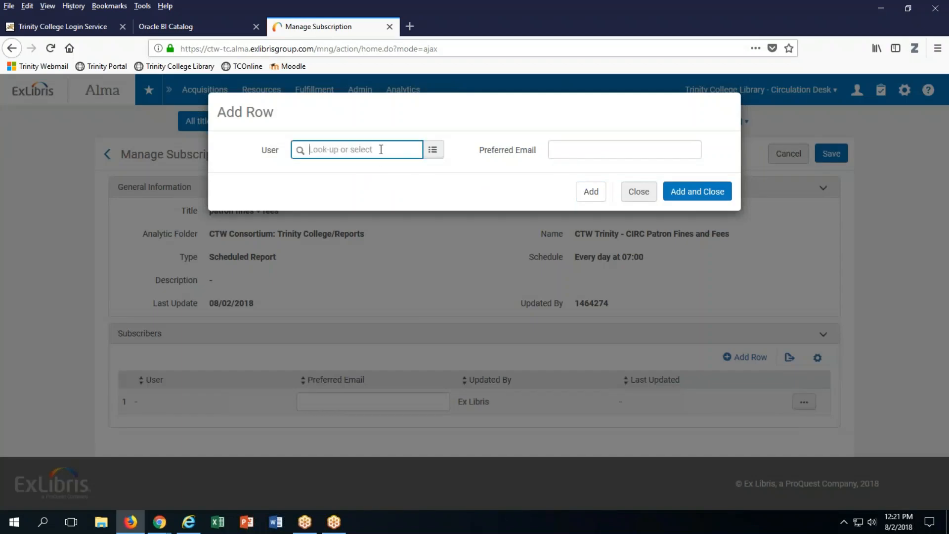
text(falkowski, Todd - TC)
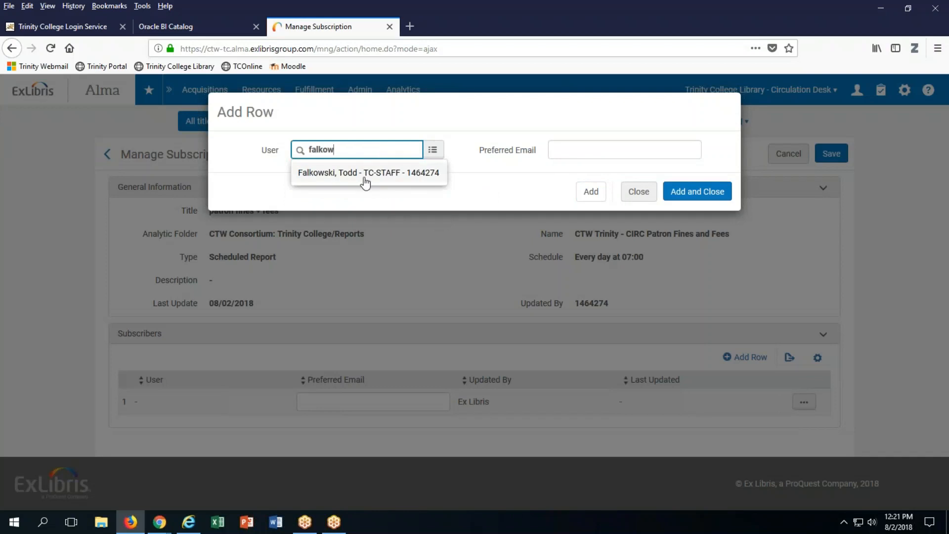
click(365, 179)
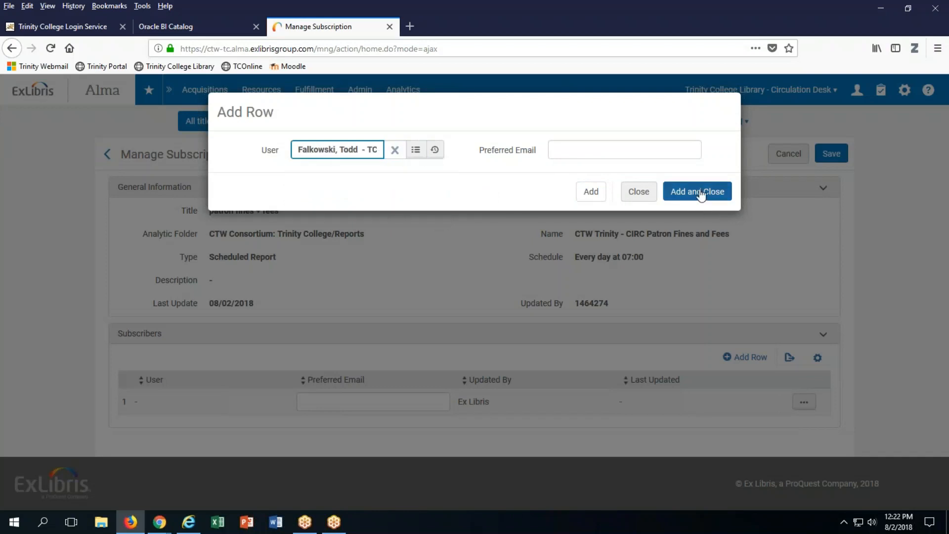
click(701, 193)
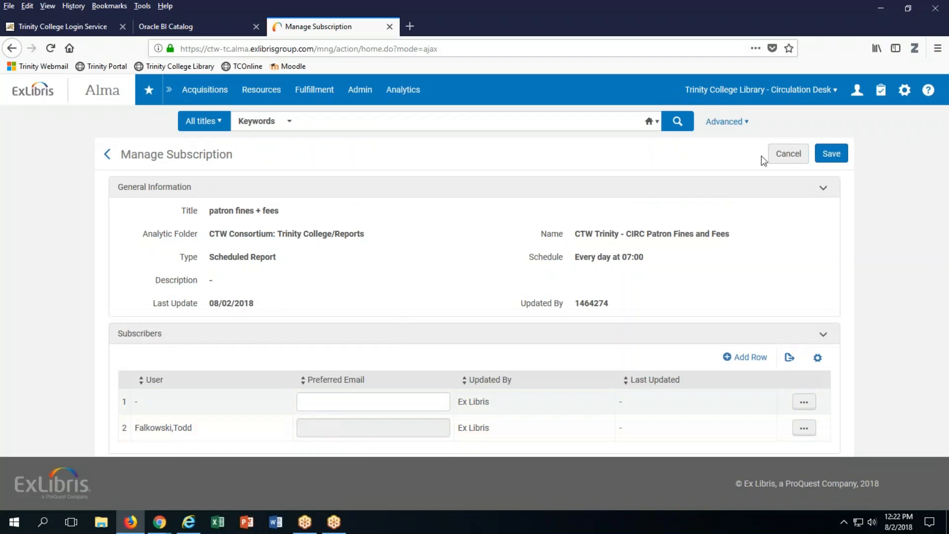
click(788, 153)
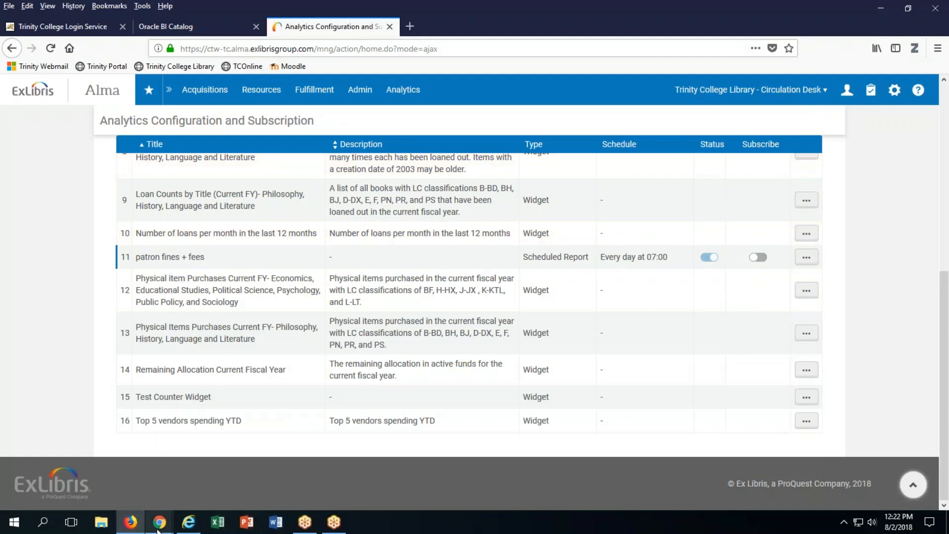
mouse_move(158, 527)
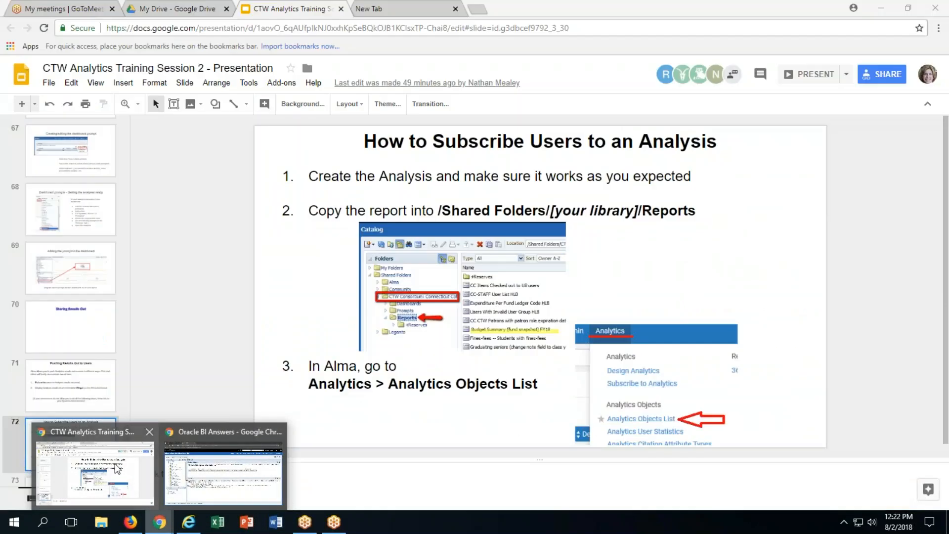
Step: Present the CTW Analytics Training Session 2 deck in Chrome, advancing to the Result slide
click(141, 529)
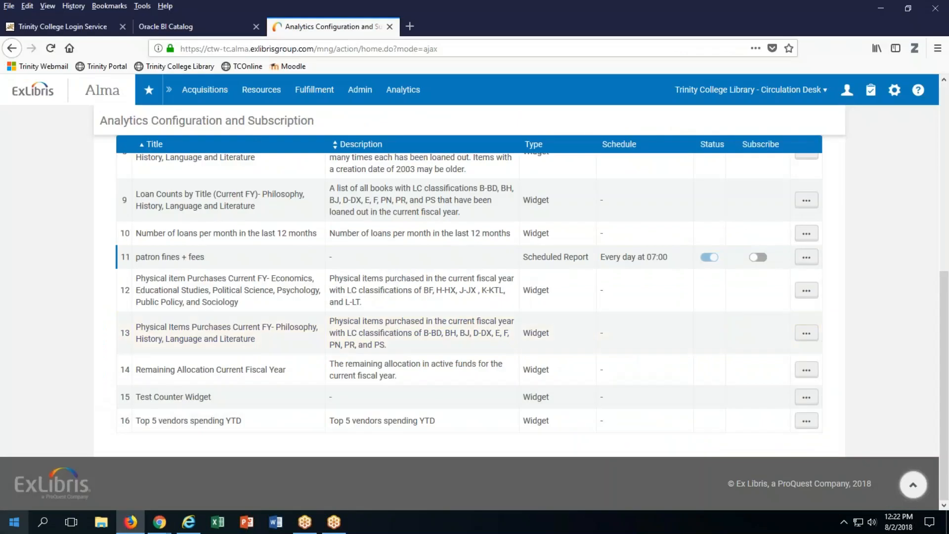
click(159, 522)
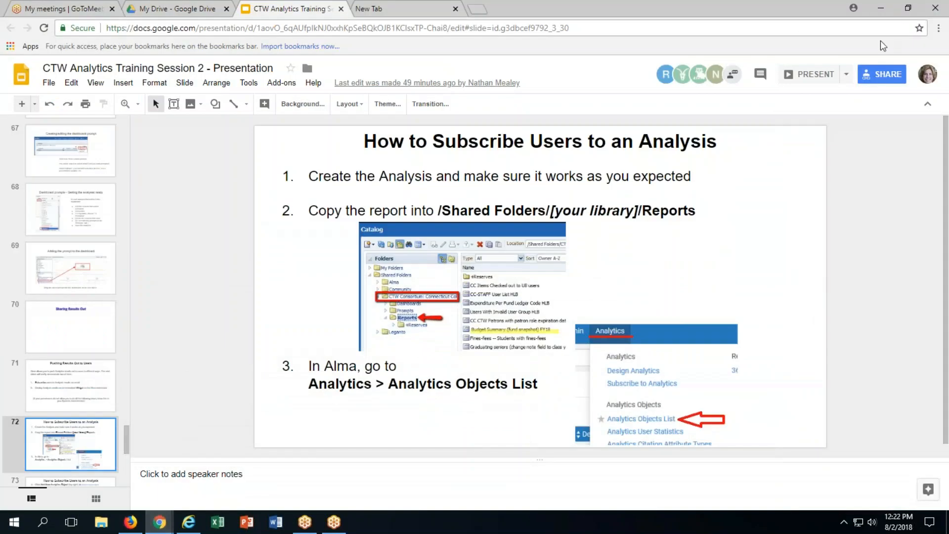
click(801, 78)
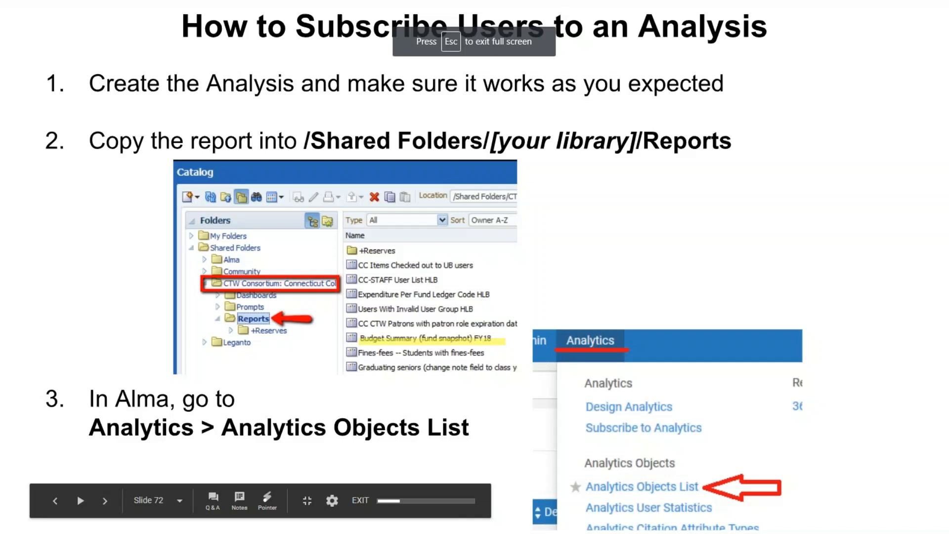
click(779, 106)
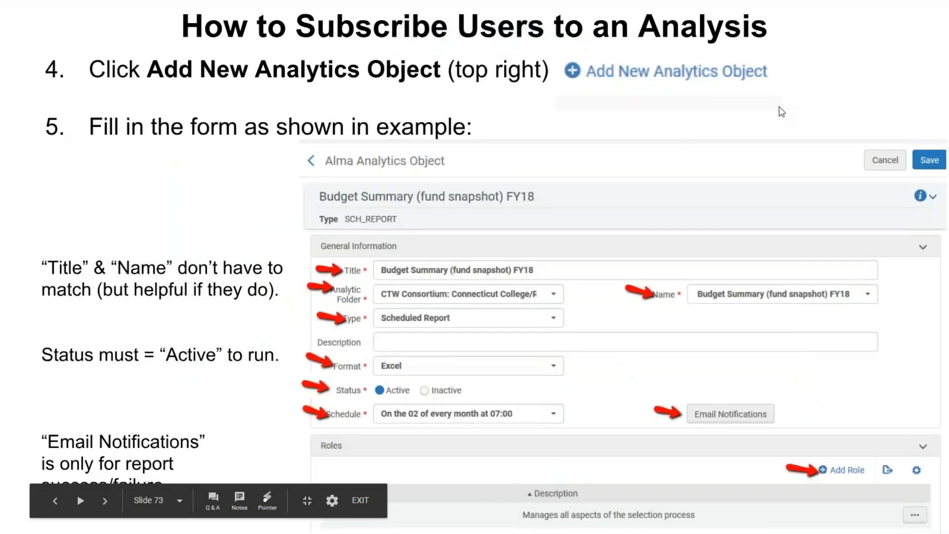
click(780, 105)
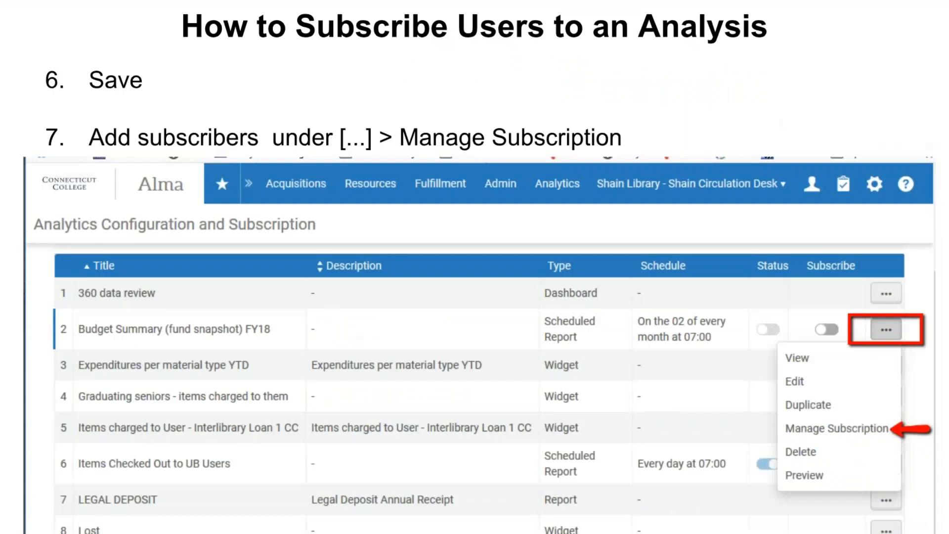
key(Right)
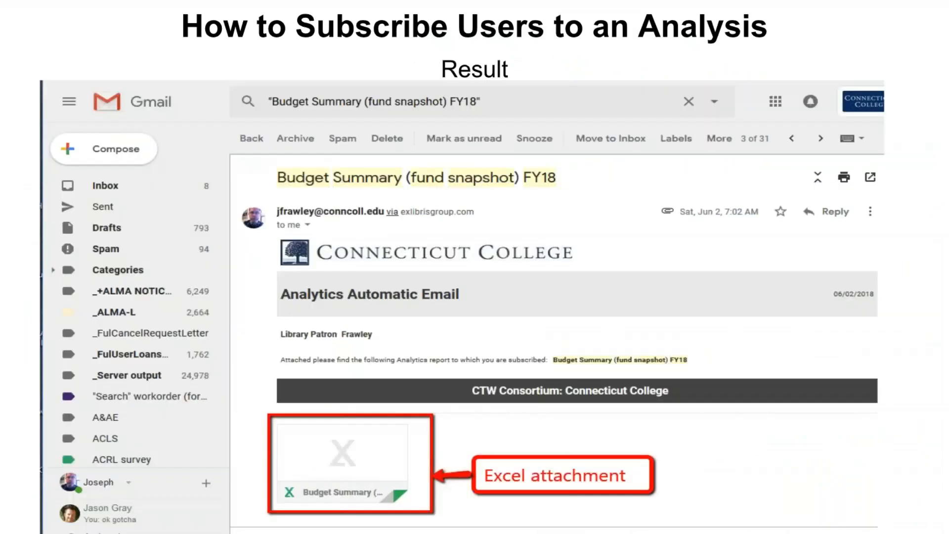